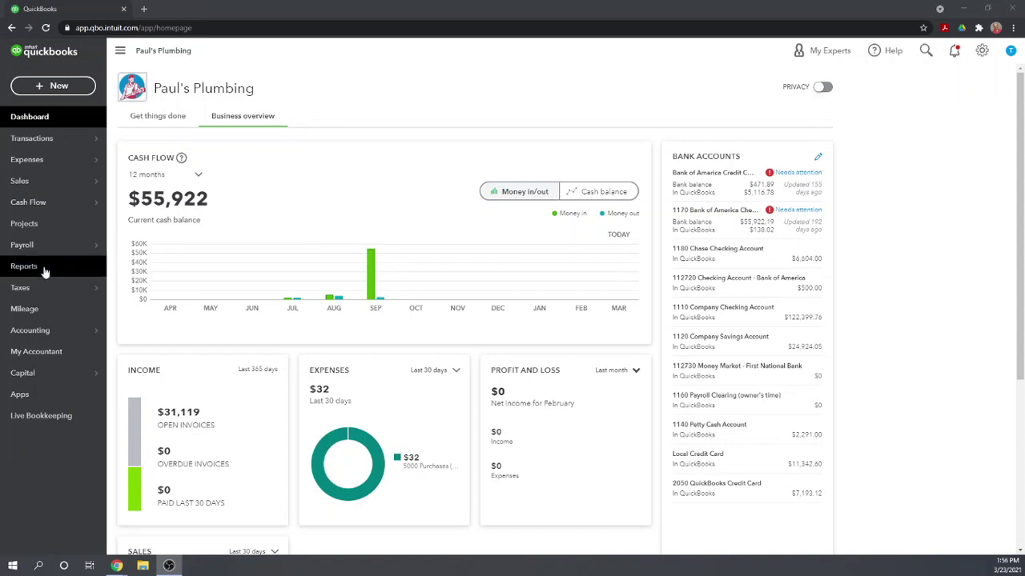
Start a new Receive Payment transaction
click(43, 86)
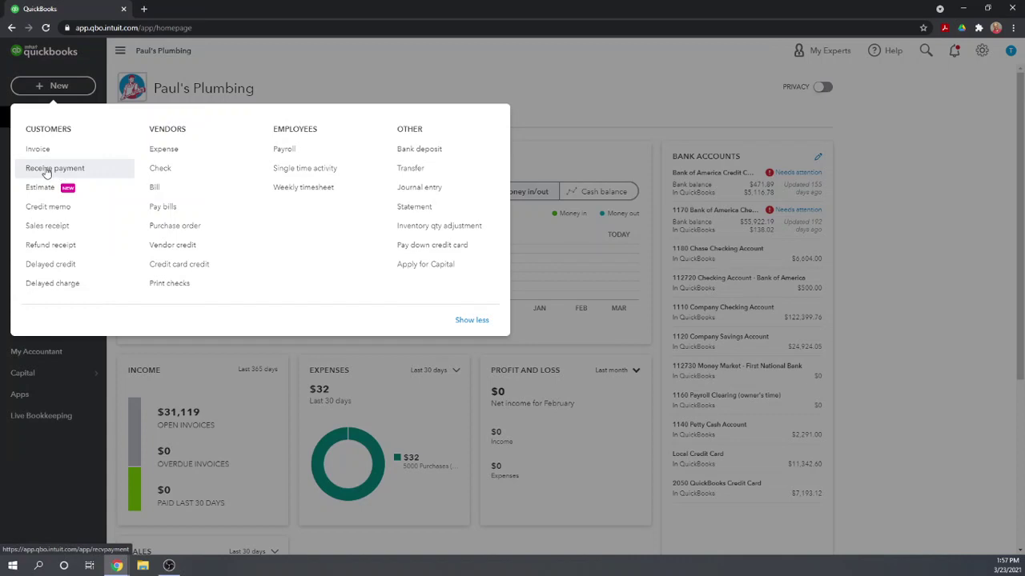
click(47, 172)
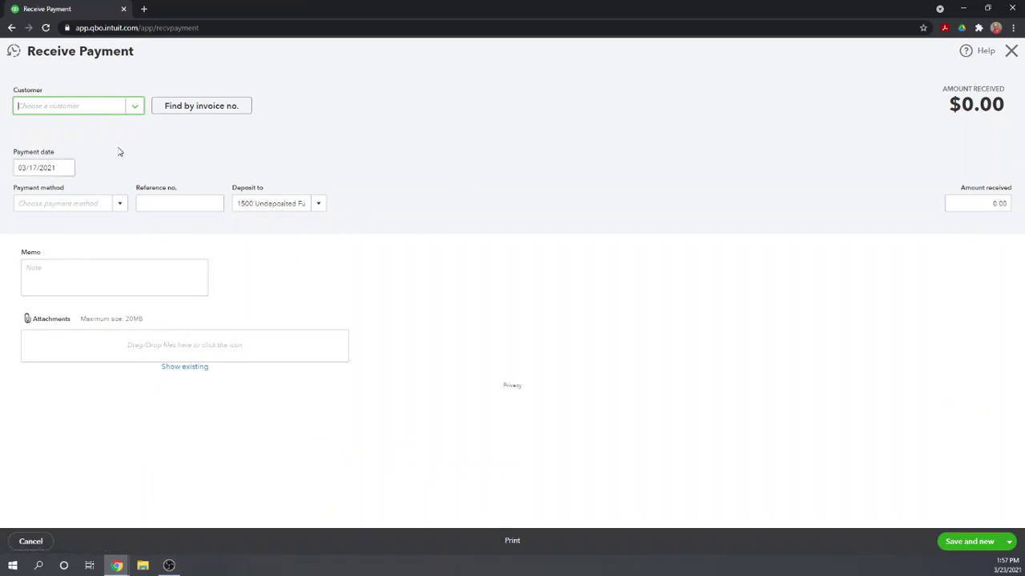
click(136, 108)
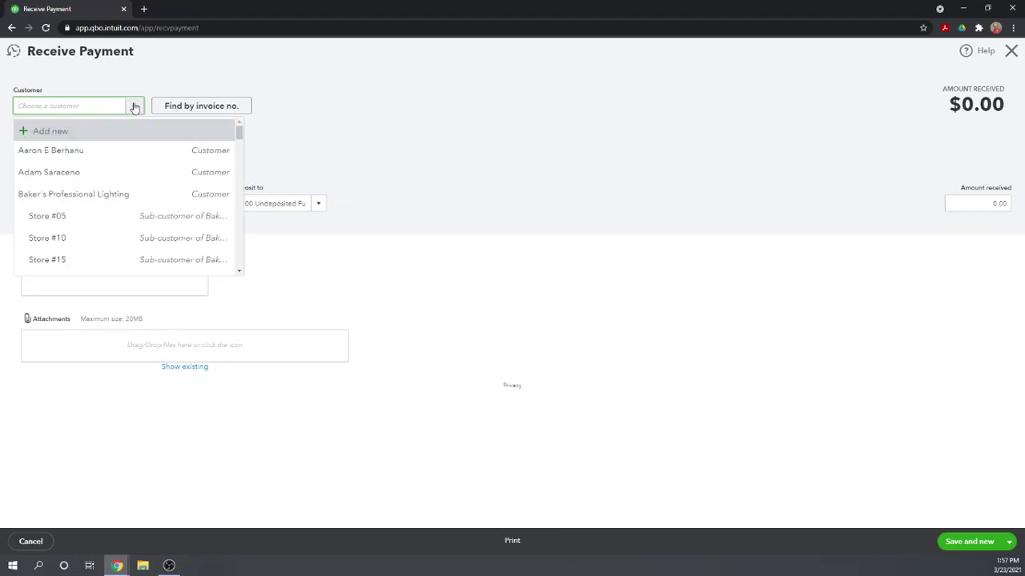
scroll(114, 238, down, 3)
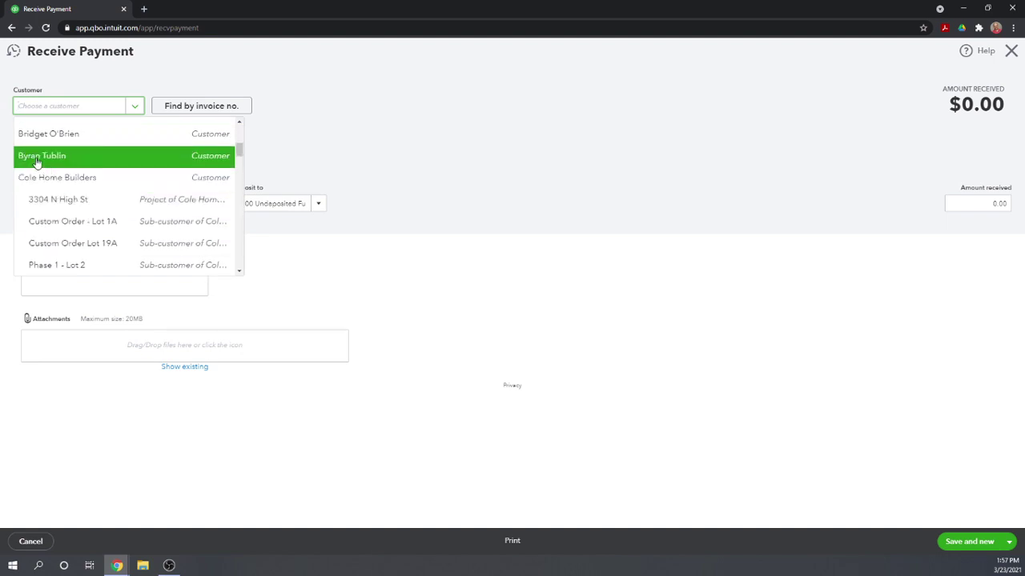
click(36, 160)
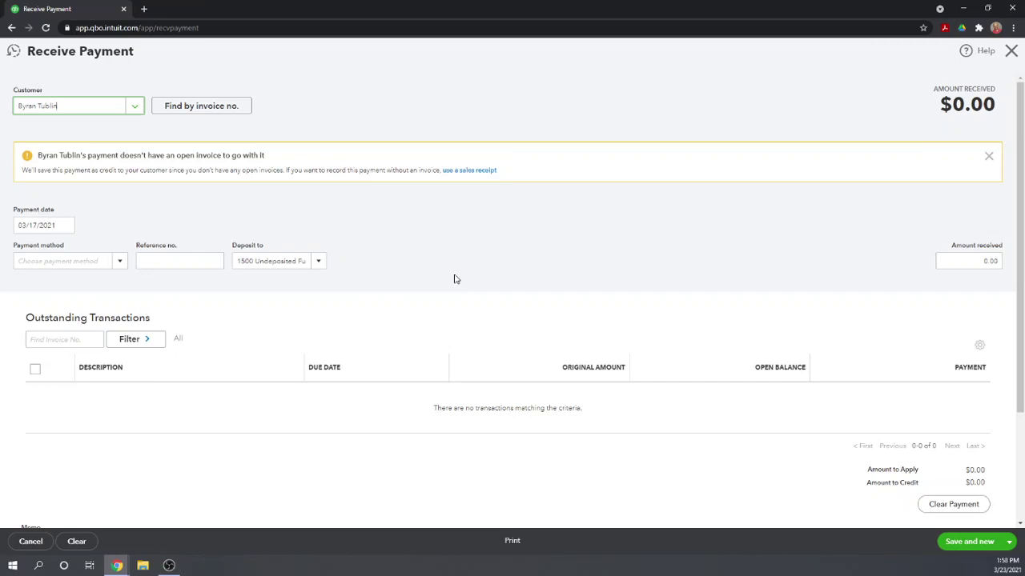
Choose the first customer in the customer list as the payer of this payment
click(136, 109)
scroll(117, 168, up, 5)
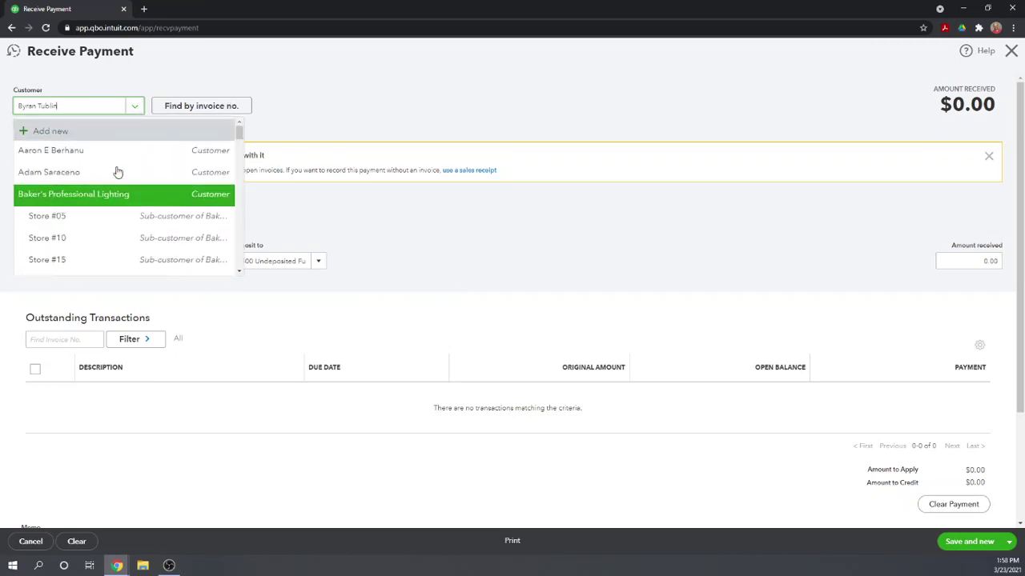
click(67, 154)
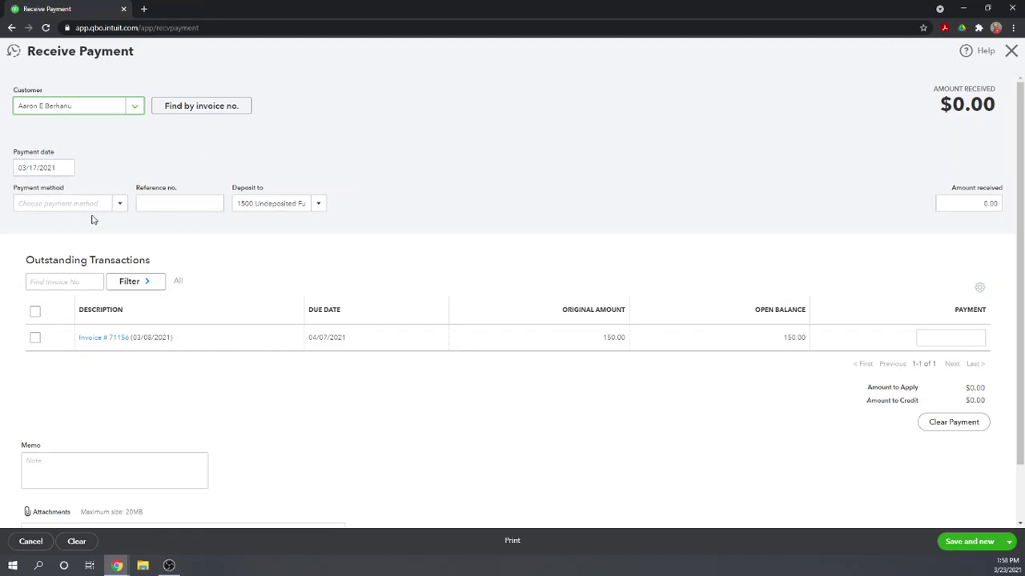
Set the payment method to Check, enter reference number 1011, and review the available deposit accounts
click(121, 203)
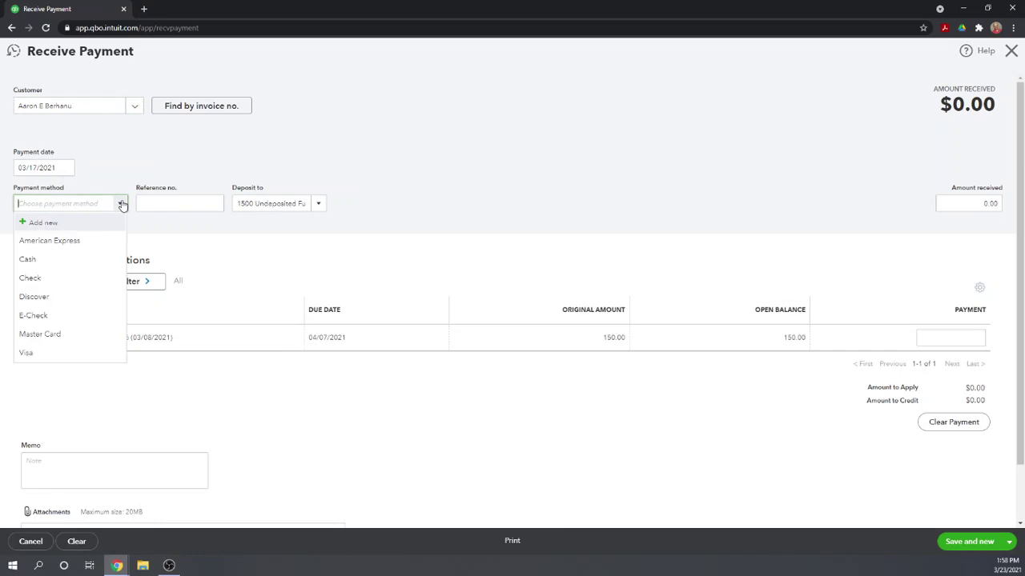
click(29, 278)
click(172, 203)
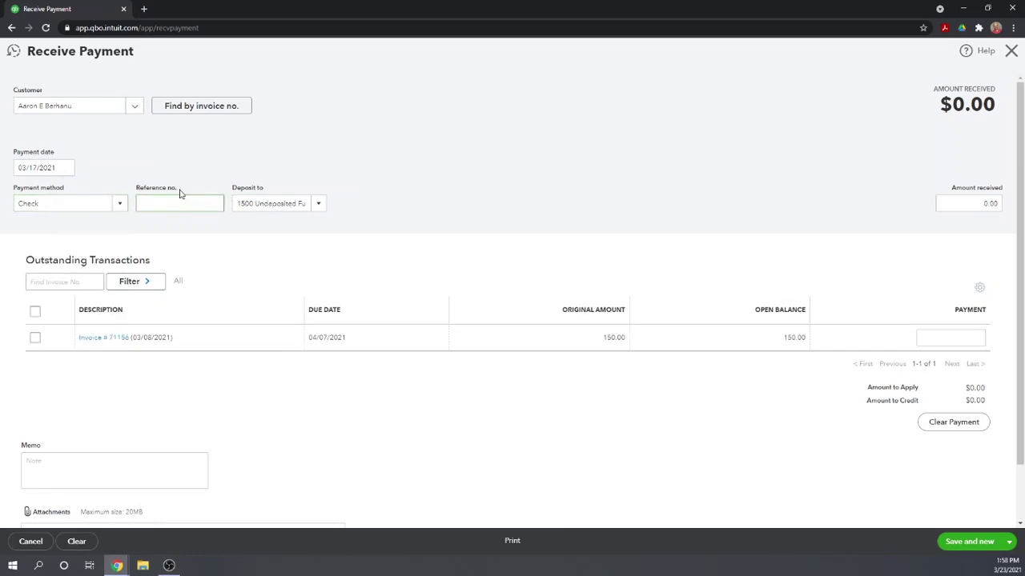
text(1011)
click(320, 206)
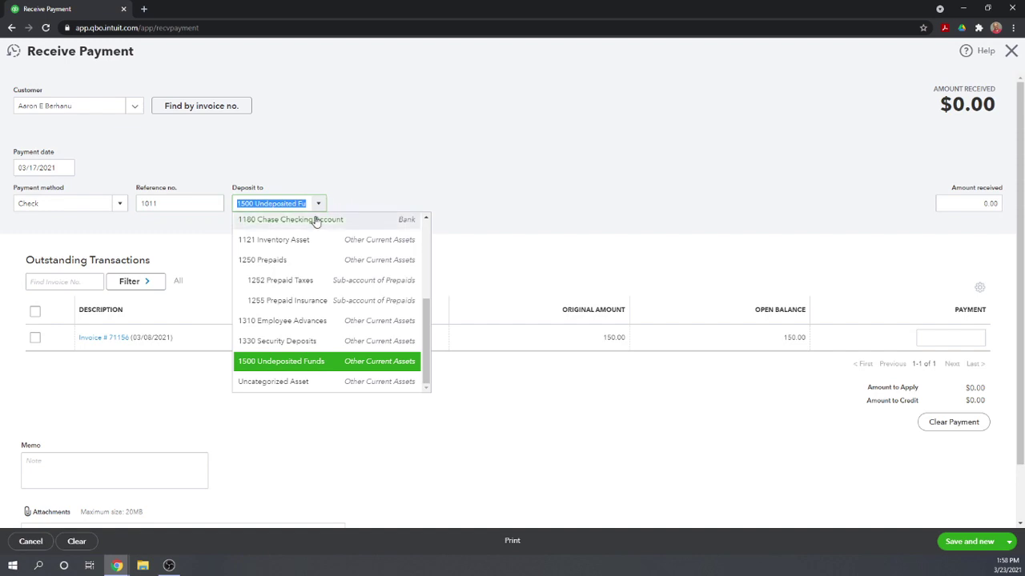
click(397, 174)
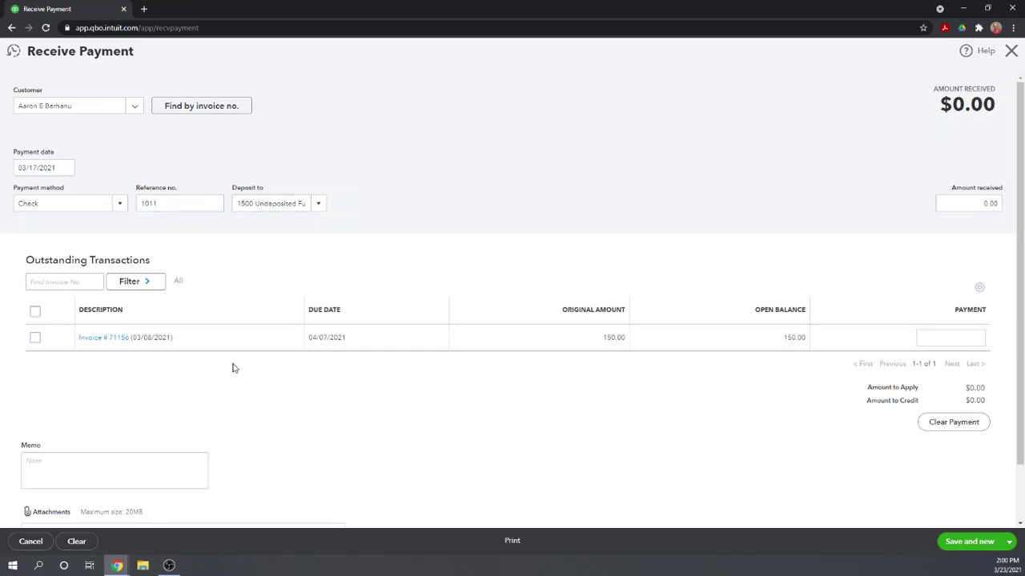
Apply the payment to the customer's outstanding 150.00 invoice and save it, starting a new payment
click(35, 337)
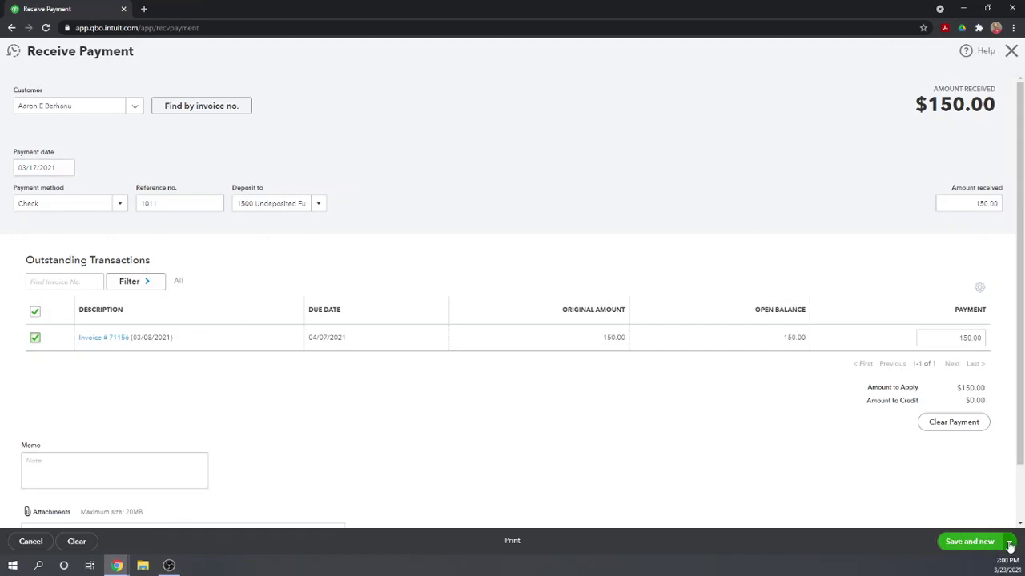
click(973, 542)
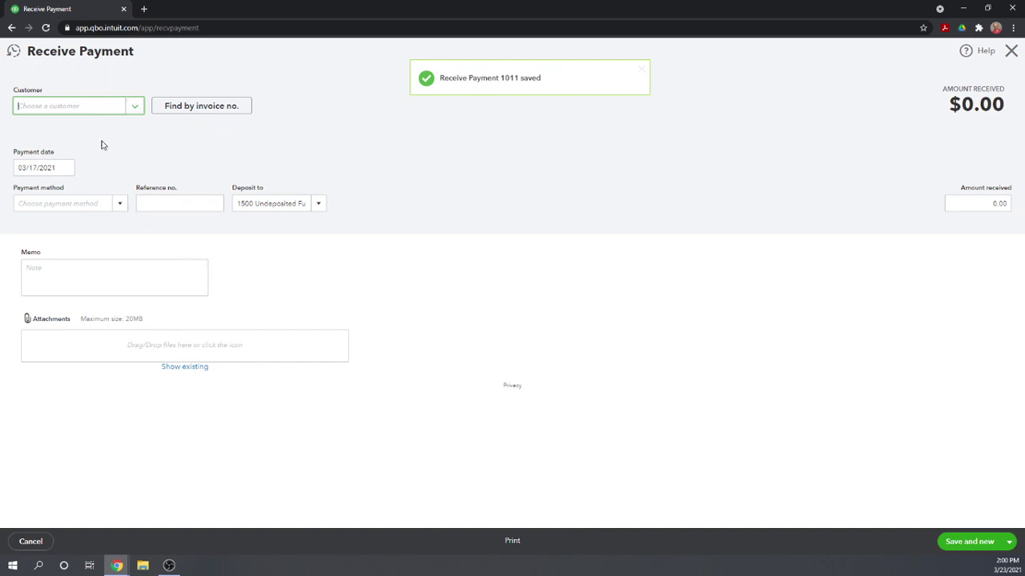
Choose the second listed customer for the new payment, with Check as payment method and 3055 as reference number
click(133, 108)
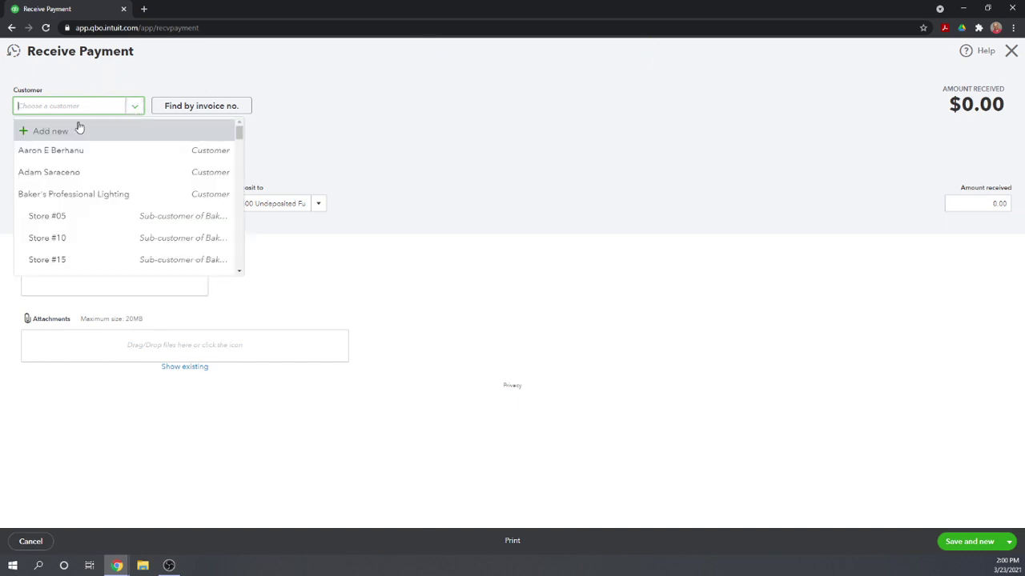
click(36, 174)
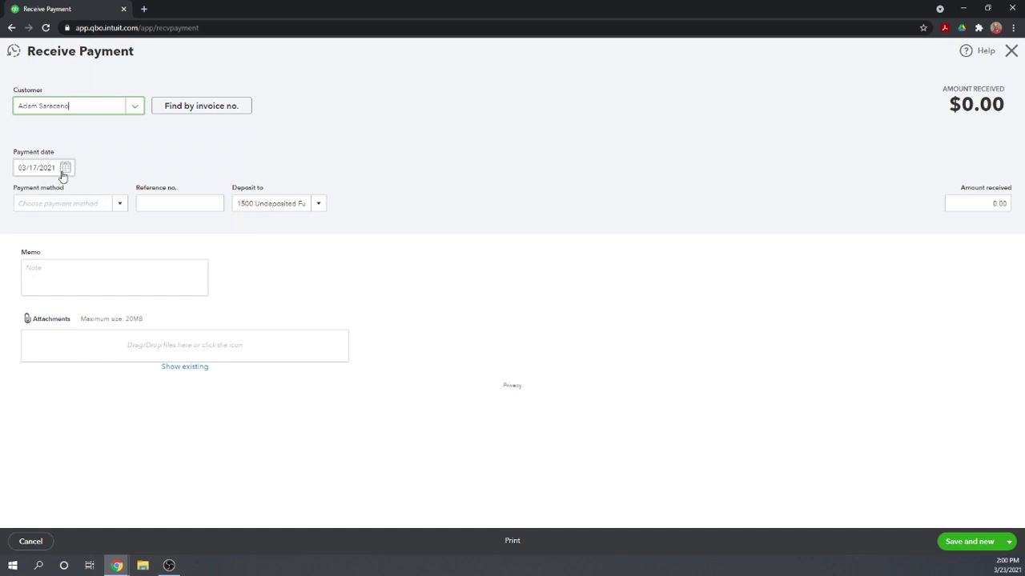
click(119, 203)
click(32, 277)
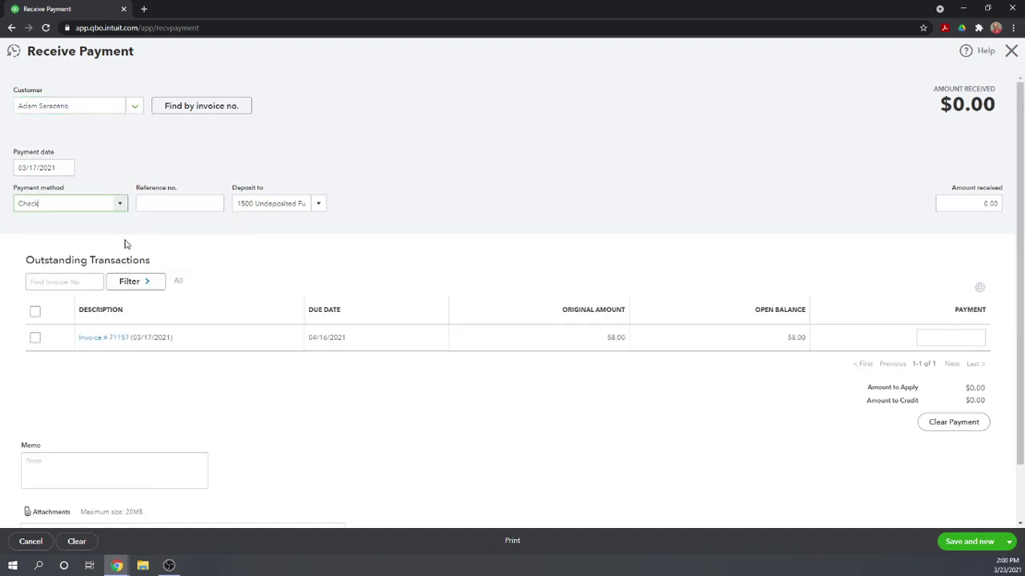
click(167, 203)
text(3055)
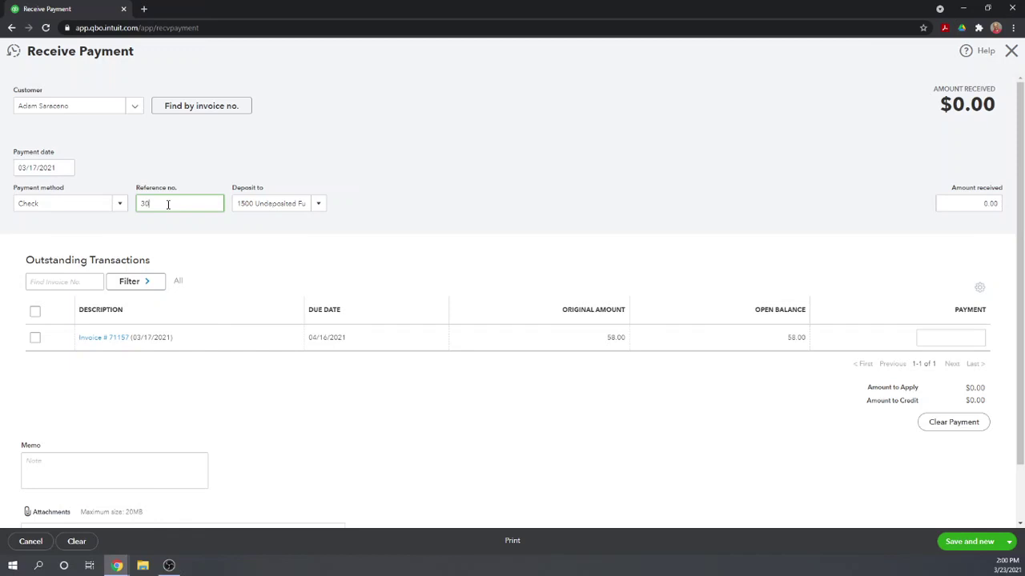
click(193, 232)
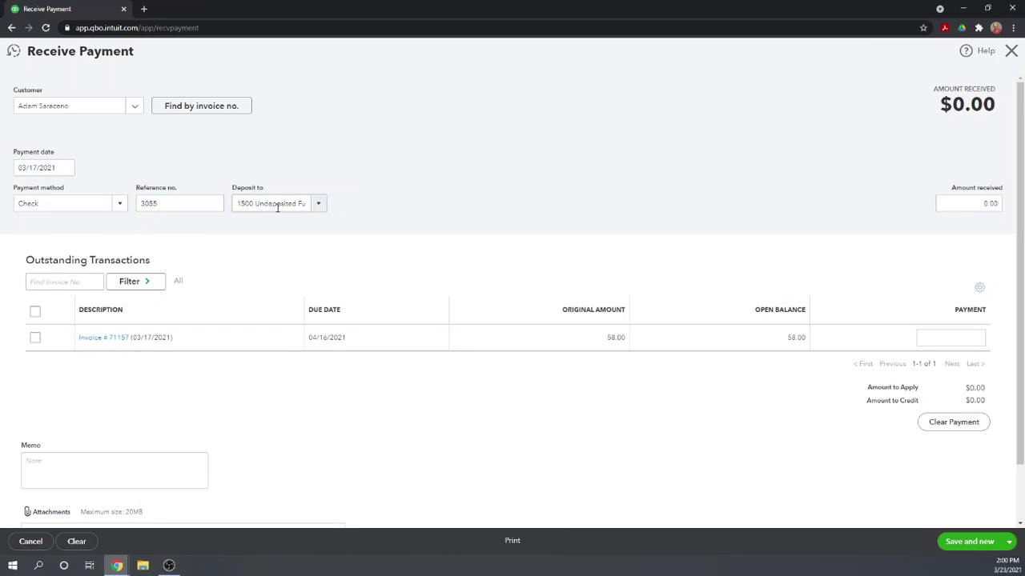
Apply this payment to the customer's outstanding 58.00 invoice, then save and close it
click(34, 338)
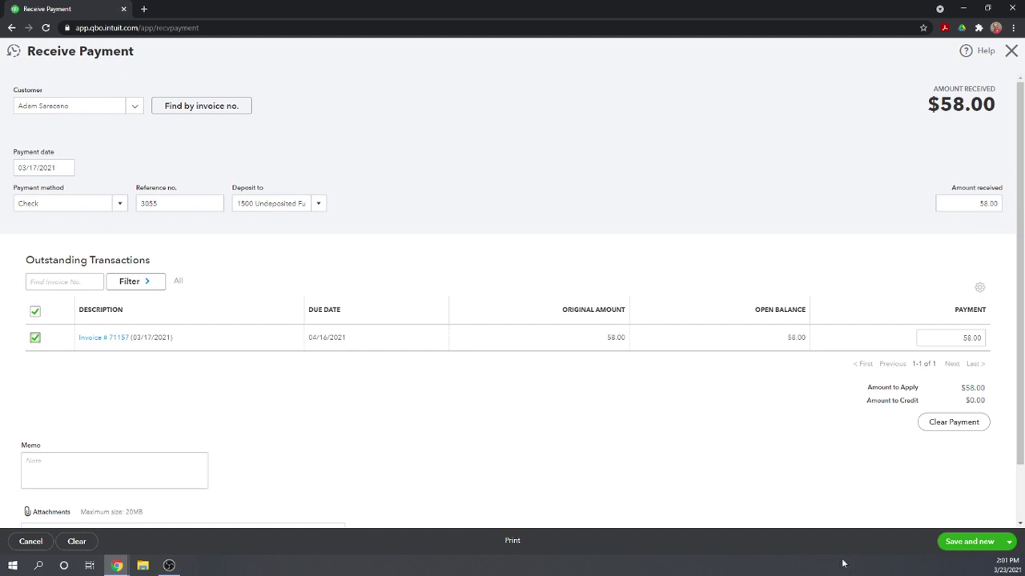
click(1008, 542)
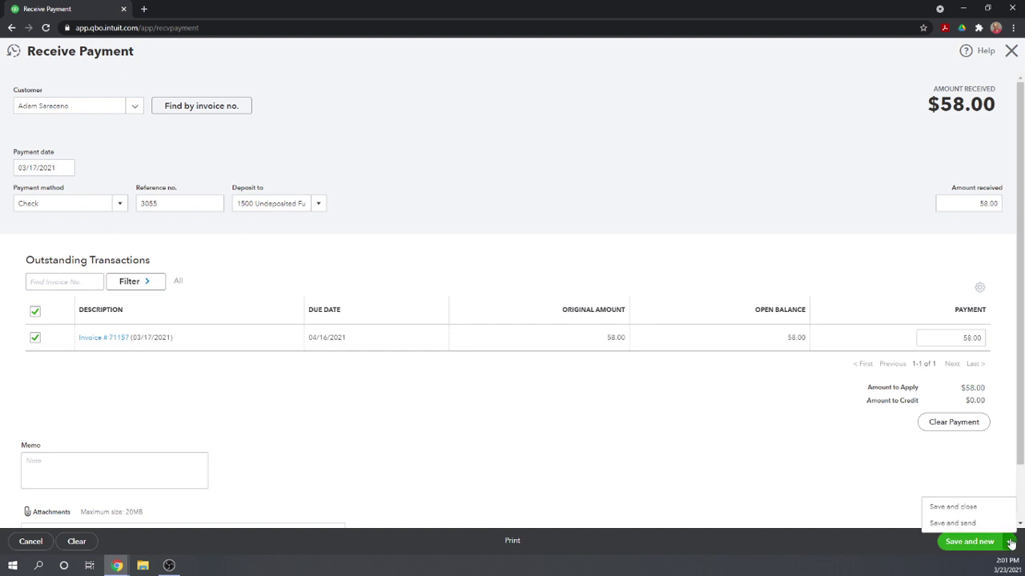
click(957, 507)
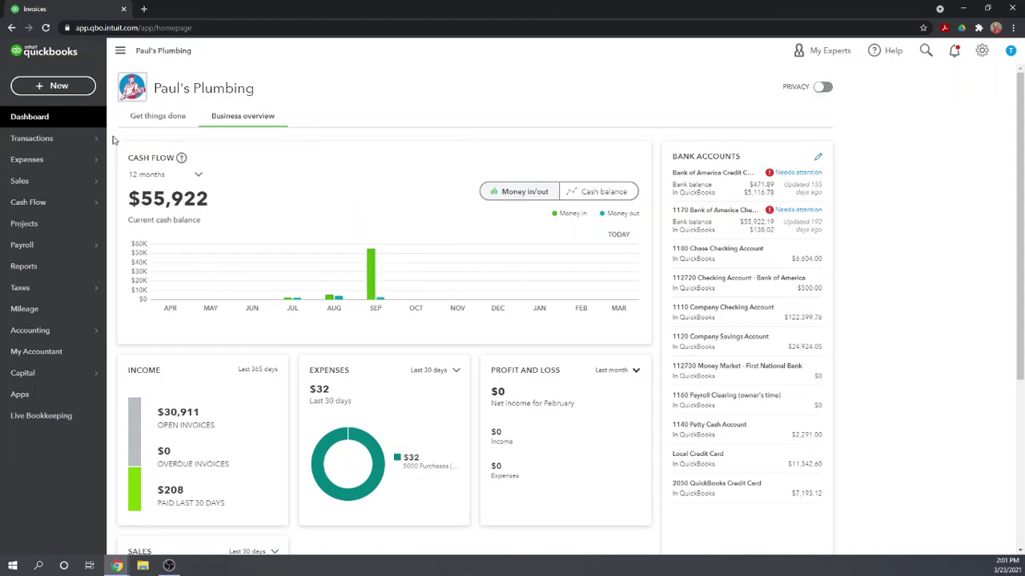
Record a bank deposit to the Chase Checking Account that includes both check payments, 1011 and 3055, then save and close it
click(52, 86)
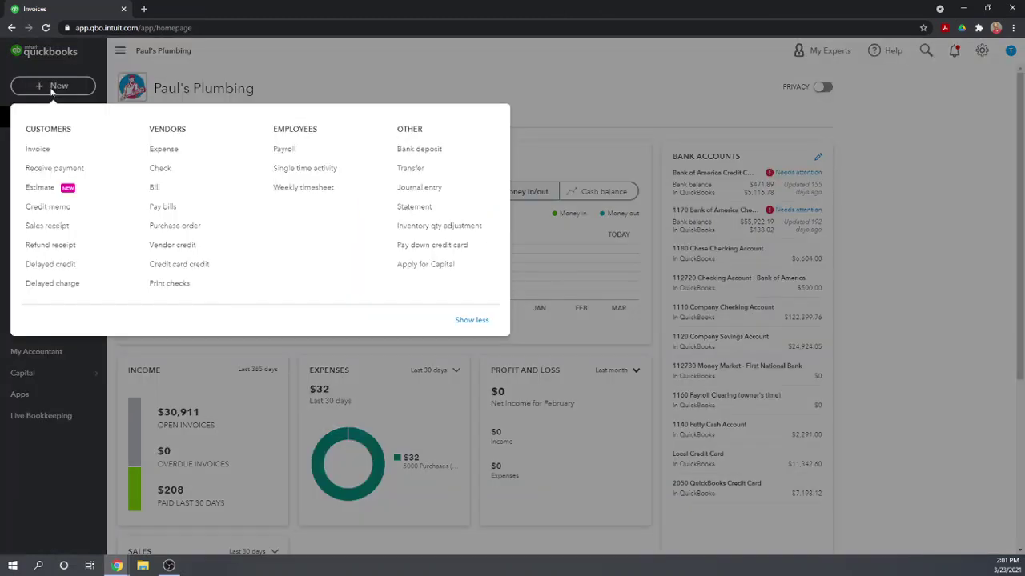
click(428, 152)
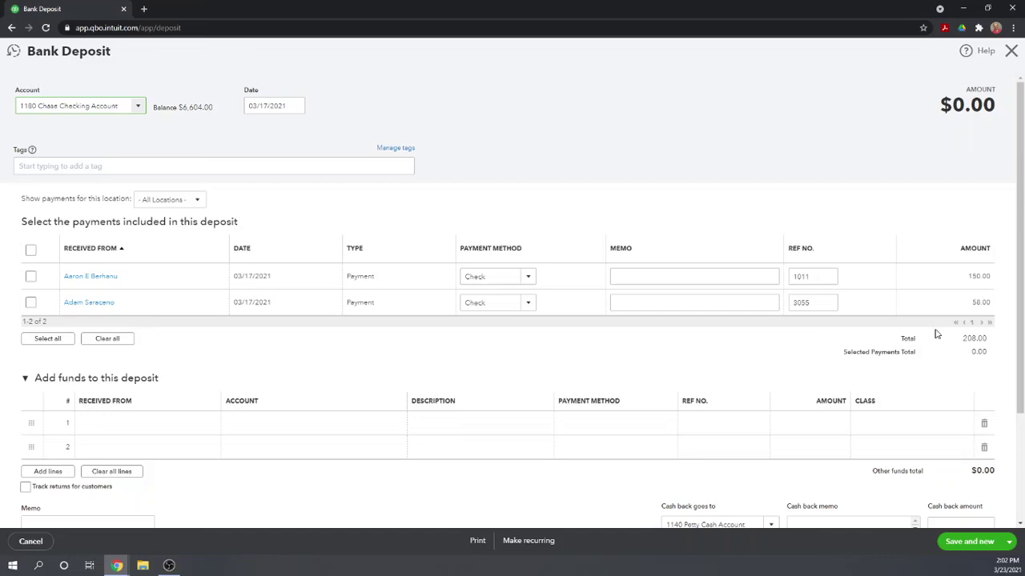
click(30, 277)
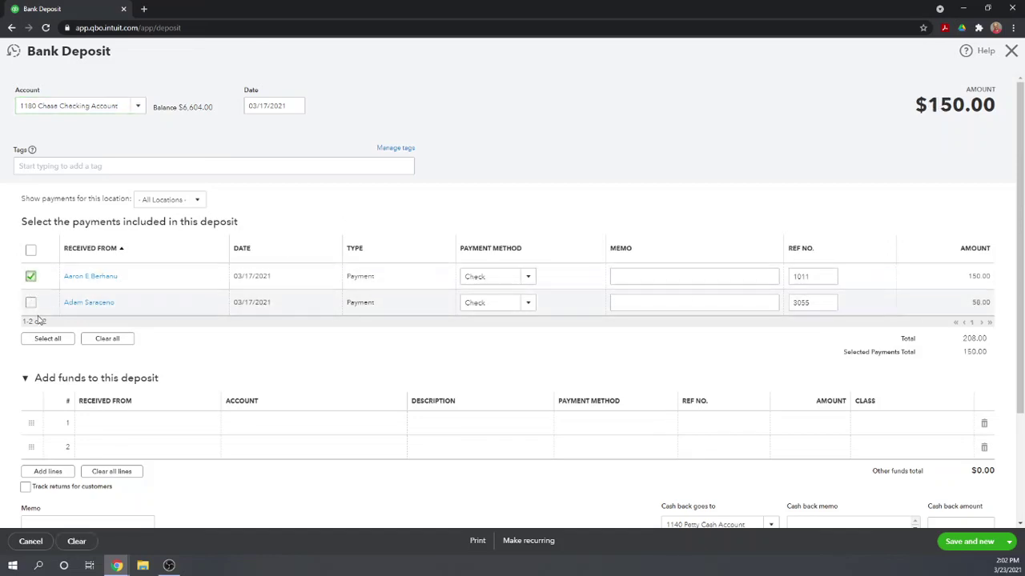
click(30, 304)
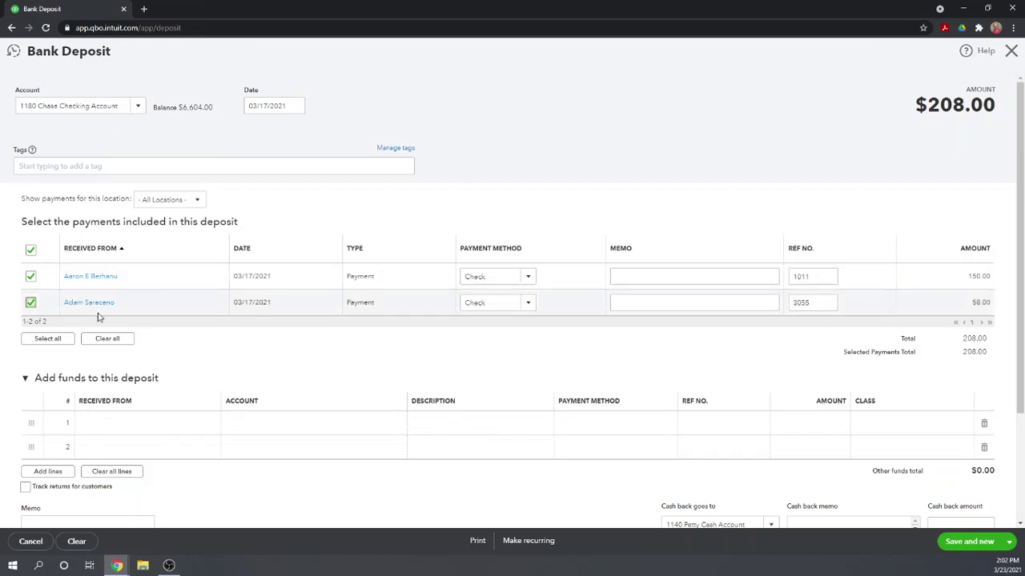
click(1009, 542)
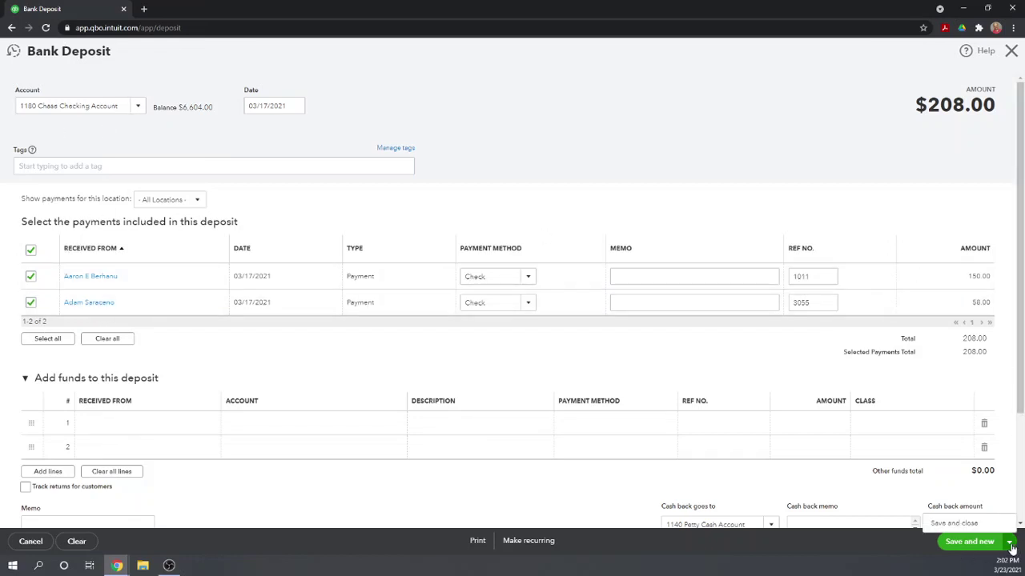
click(963, 523)
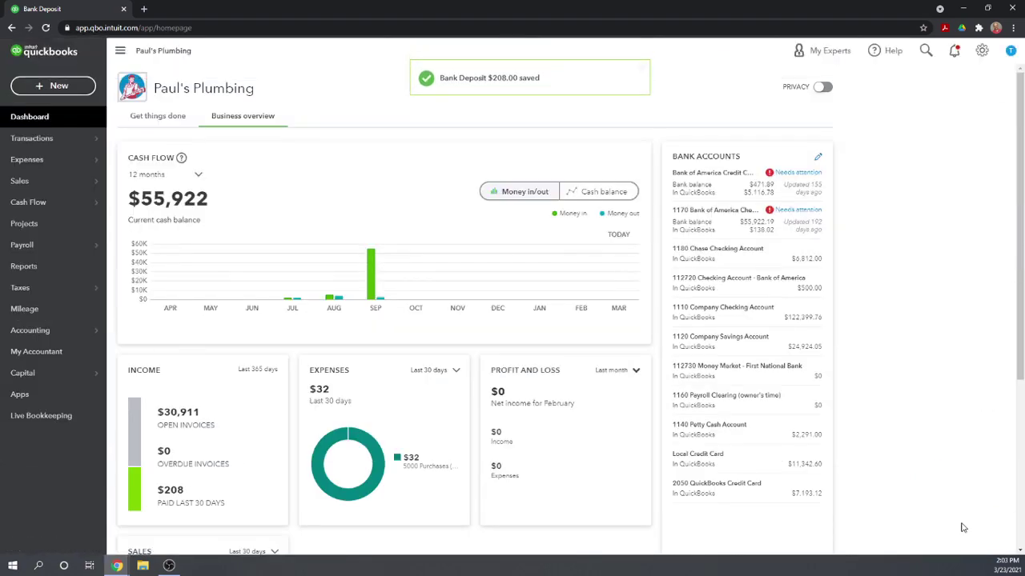